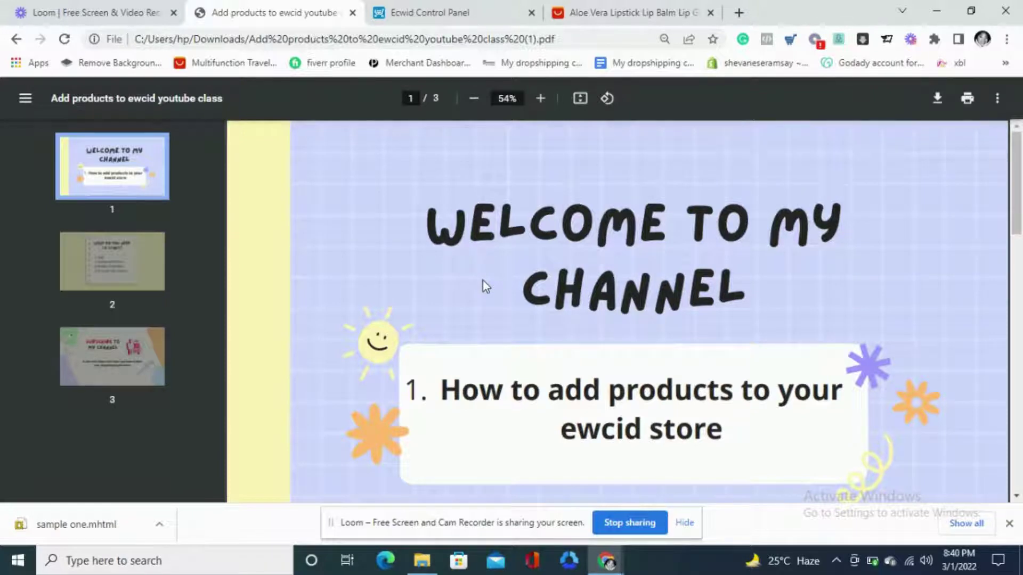
View the 'What do you need to start?' slide, then switch to the Ecwid dashboard
left_click(135, 265)
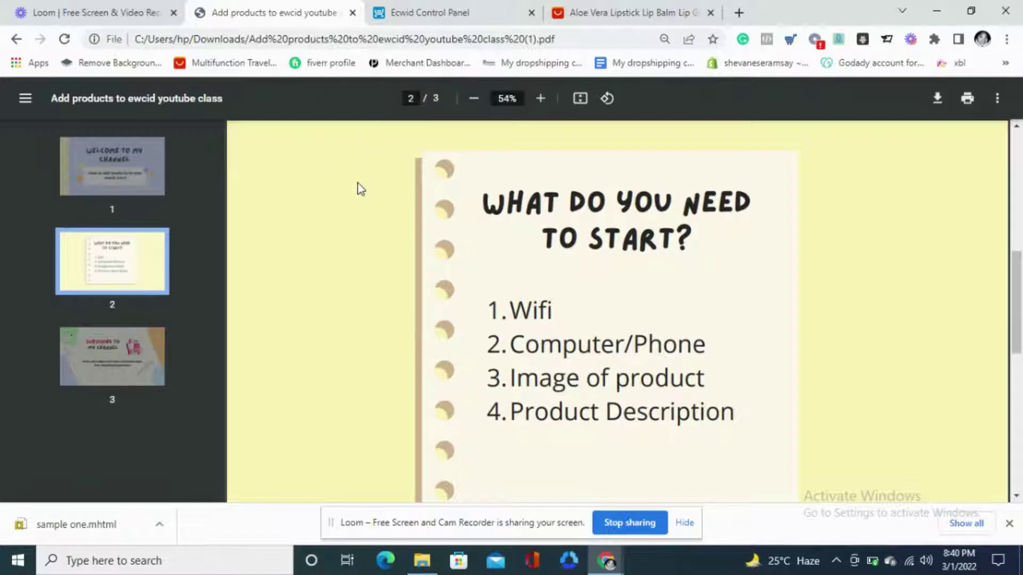
left_click(447, 12)
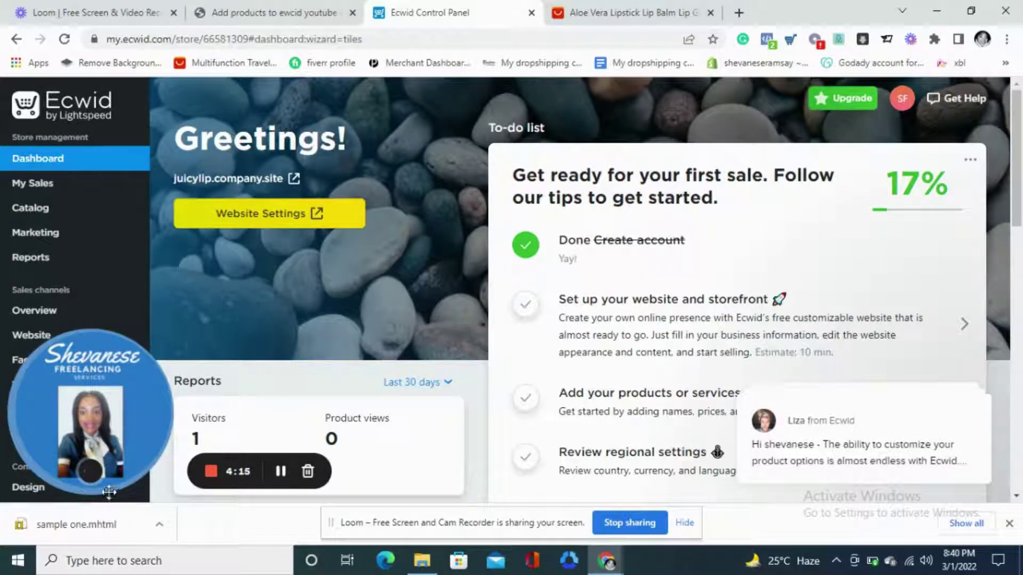
mouse_move(90, 416)
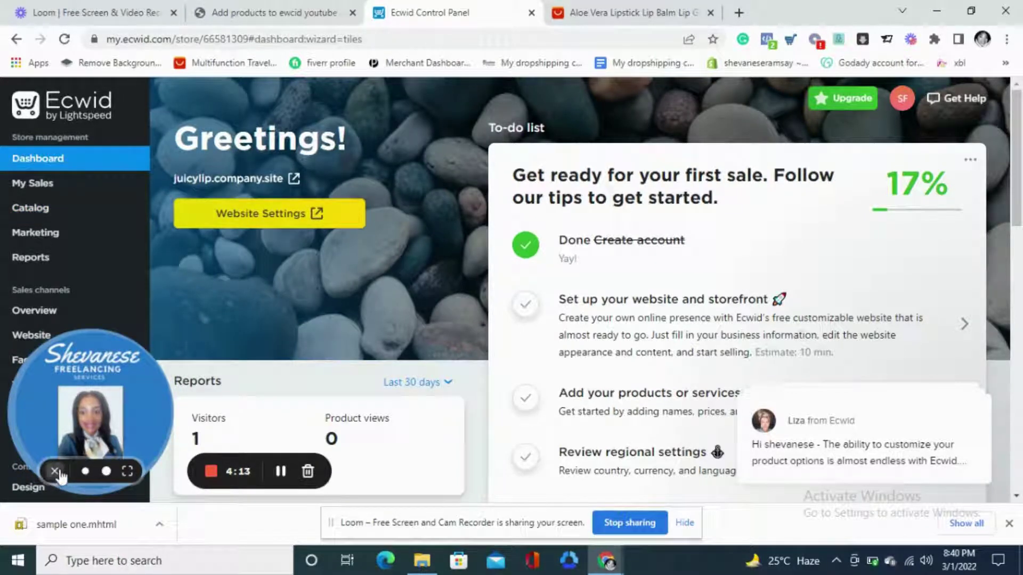
Go from the dashboard to the Catalog's Products list showing the sample products
left_click(54, 472)
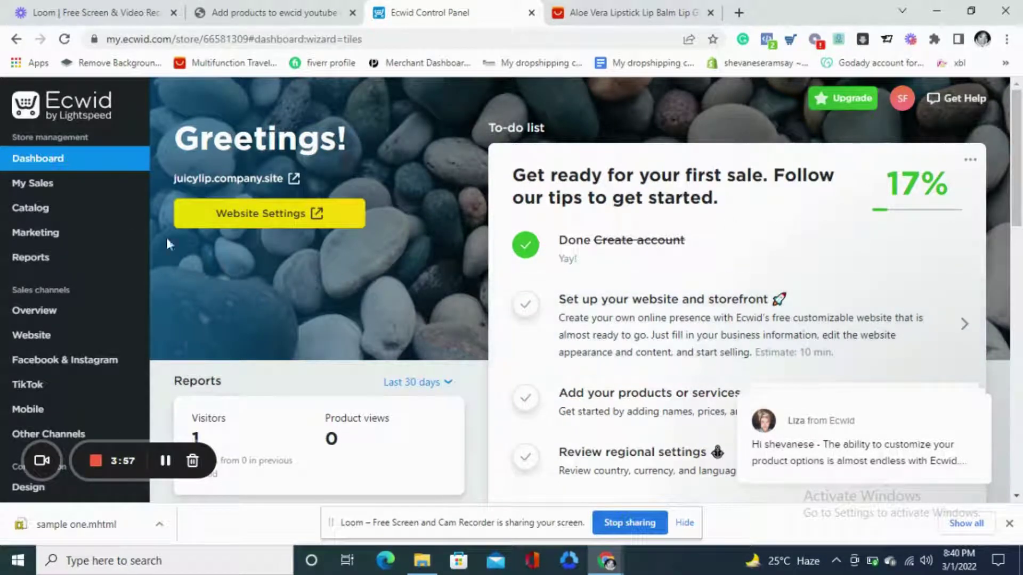
mouse_move(31, 208)
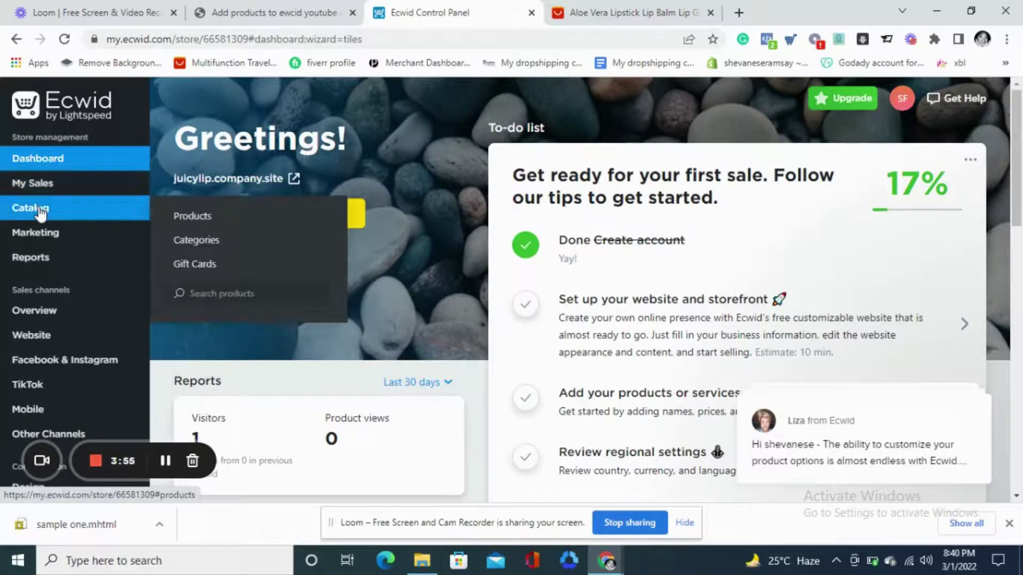
left_click(198, 217)
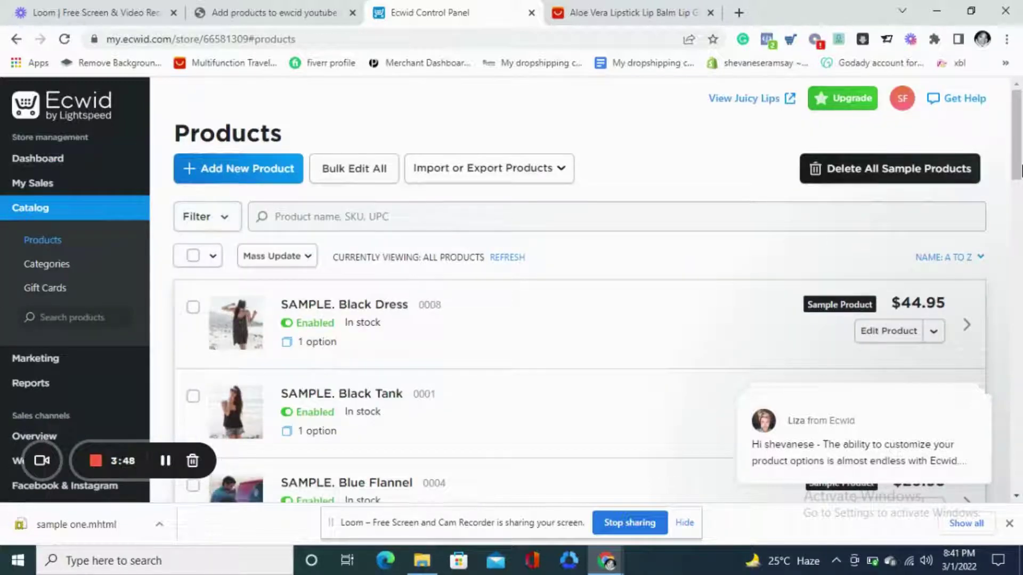
mouse_move(1018, 164)
left_mouse_down()
mouse_move(1017, 206)
mouse_move(1018, 152)
left_mouse_up()
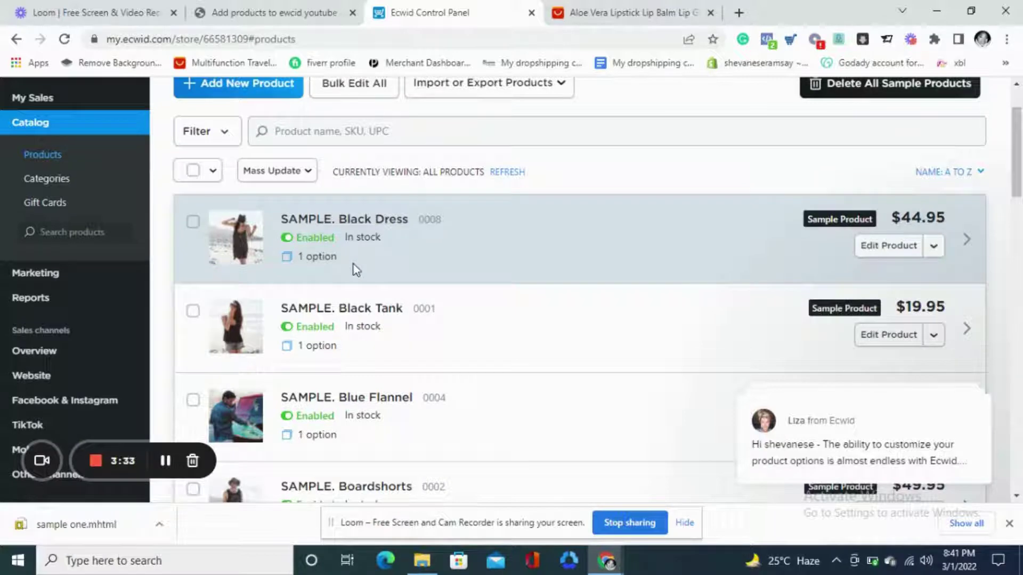
Edit SAMPLE. Black Dress and remove all three of its existing images
left_click(875, 252)
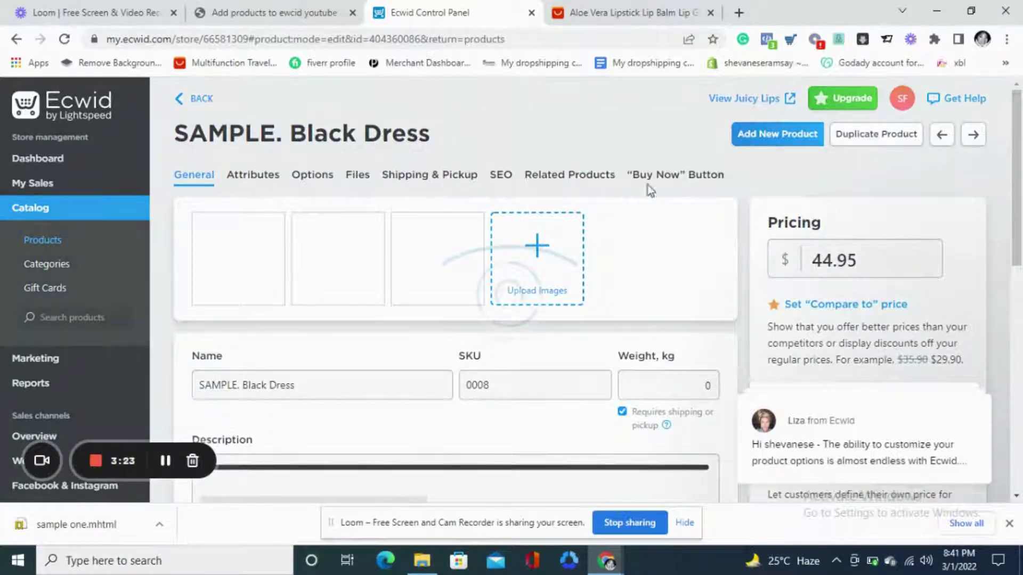
left_click_drag(1016, 175, 1017, 192)
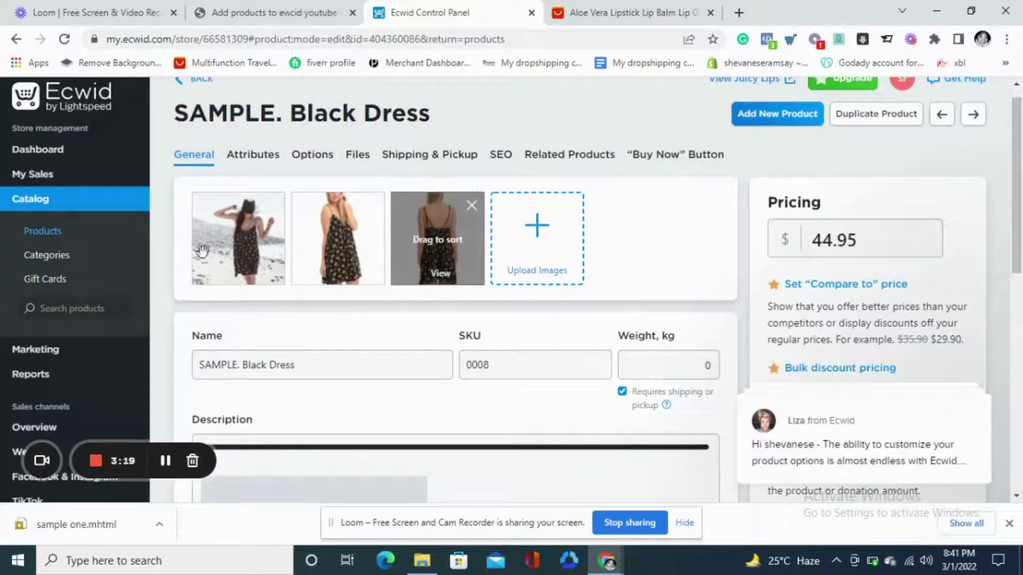
mouse_move(337, 239)
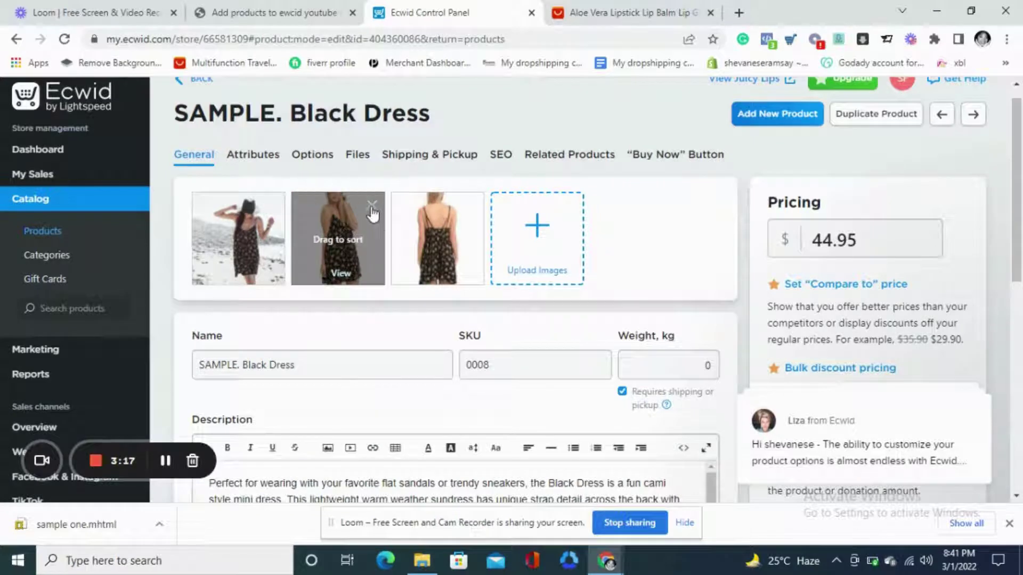
left_click(371, 207)
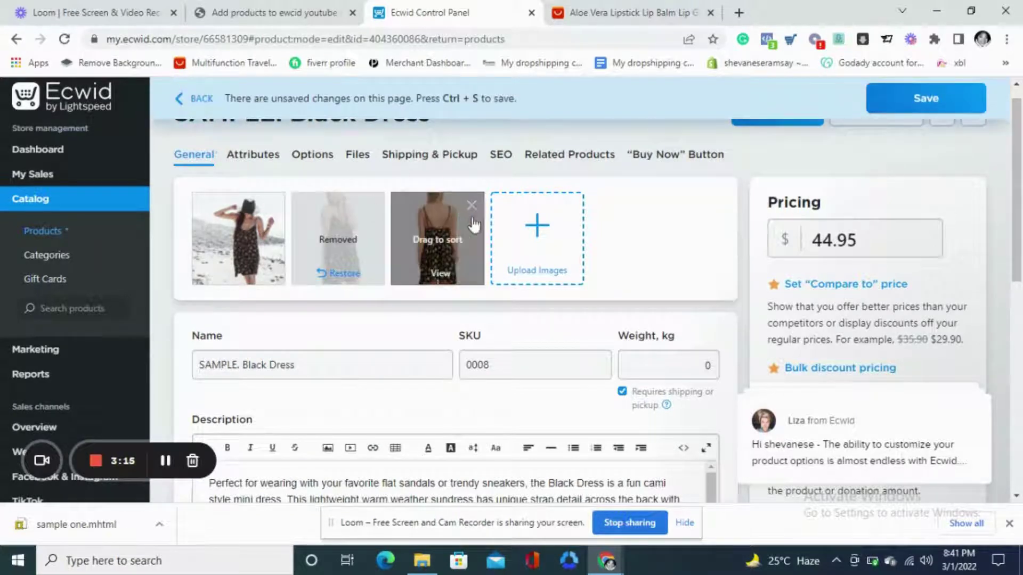
left_click(475, 210)
mouse_move(238, 238)
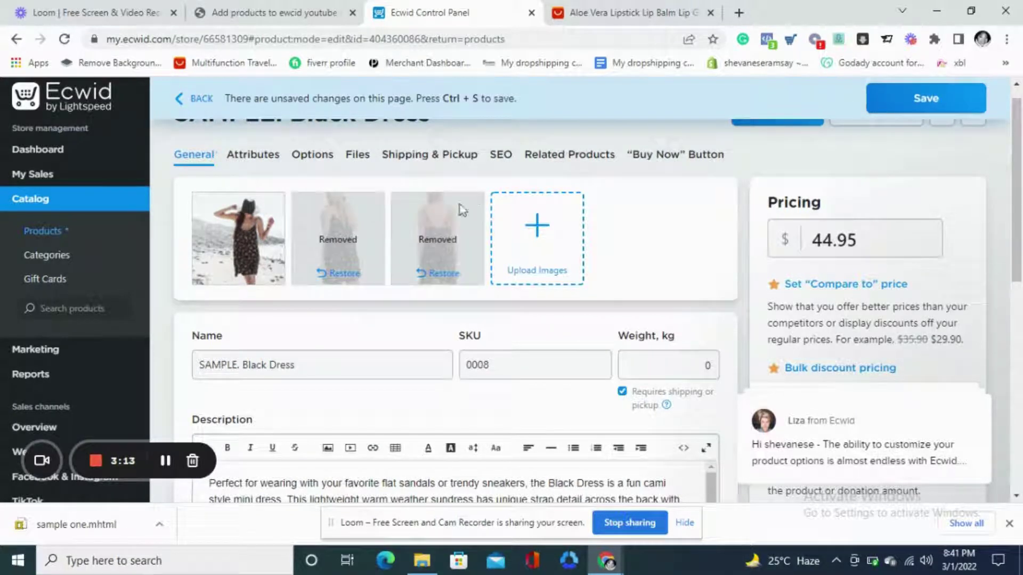
left_click(273, 213)
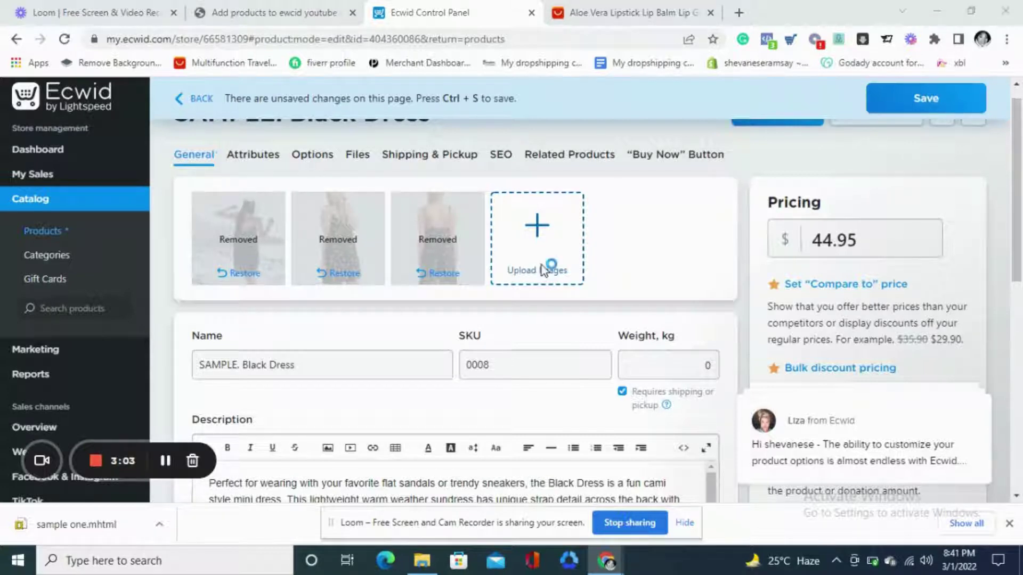
Upload the bracelet JPG from the Downloads folder as the product's image
left_click(542, 265)
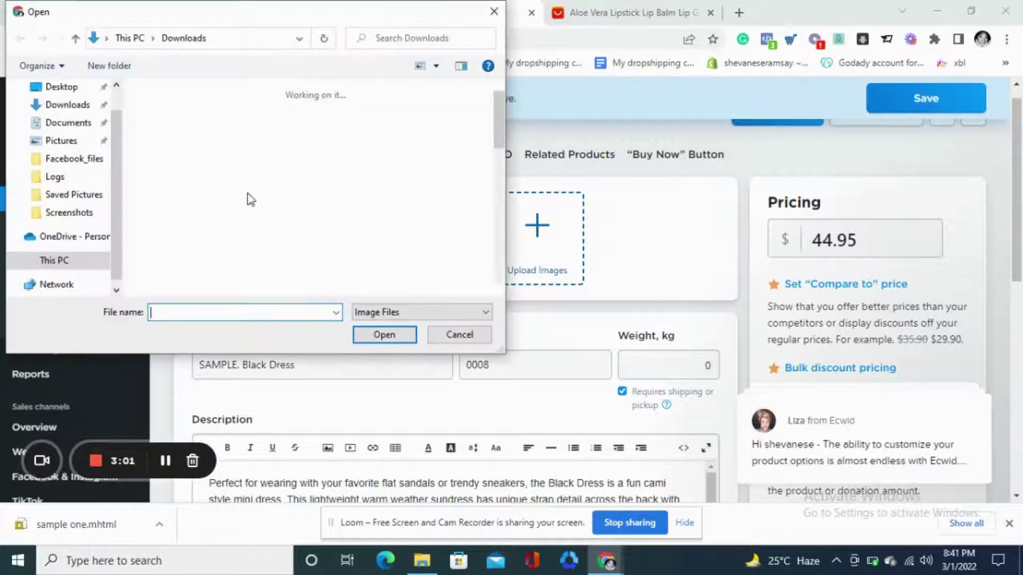
left_click(67, 112)
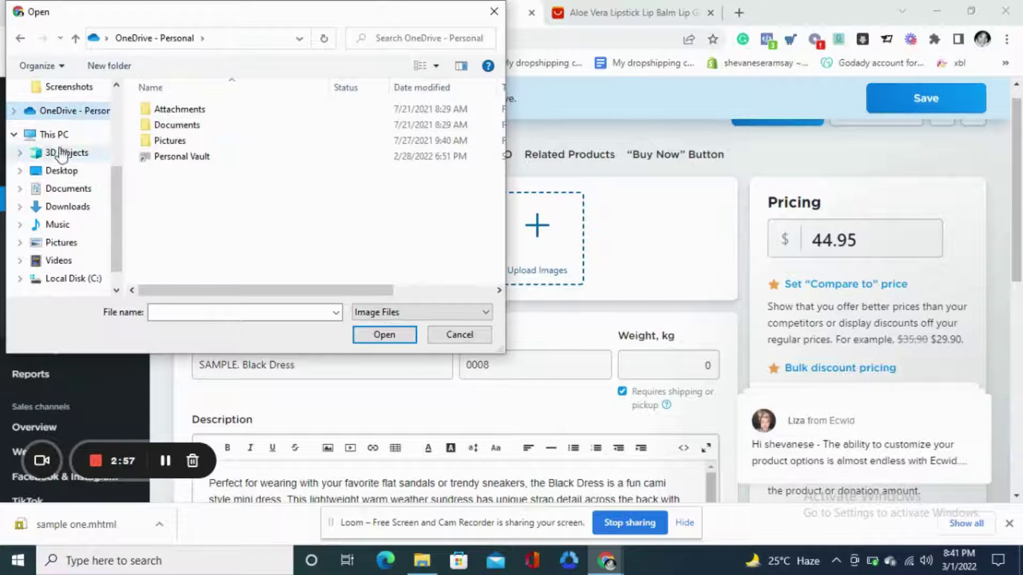
left_click(67, 206)
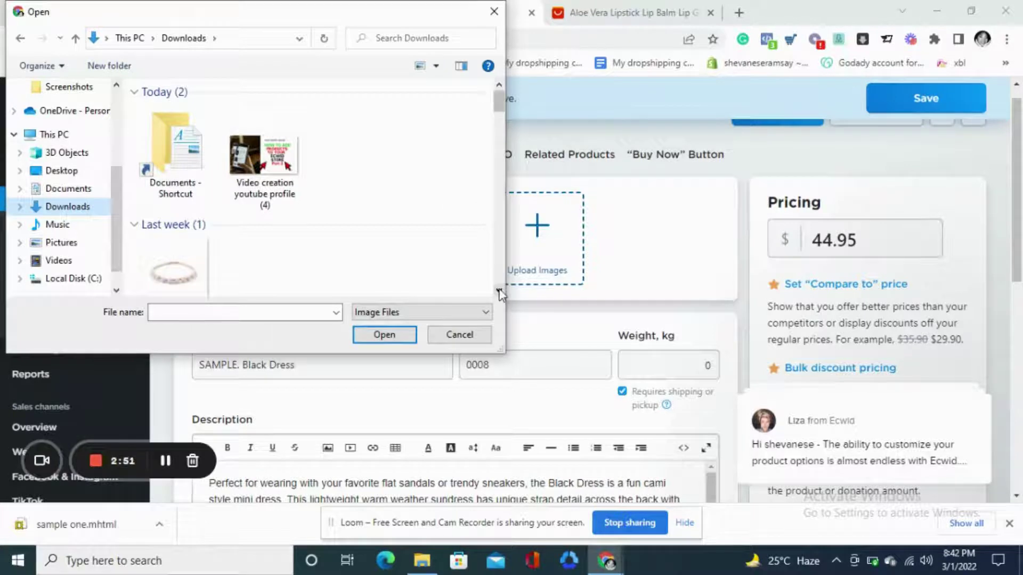
scroll(498, 286, "down", 1)
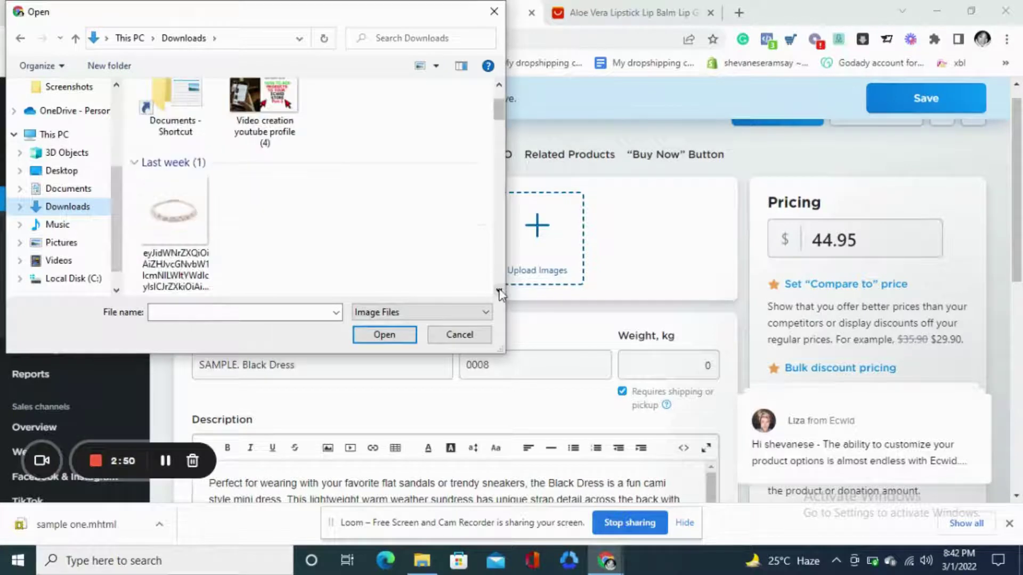
left_click(186, 222)
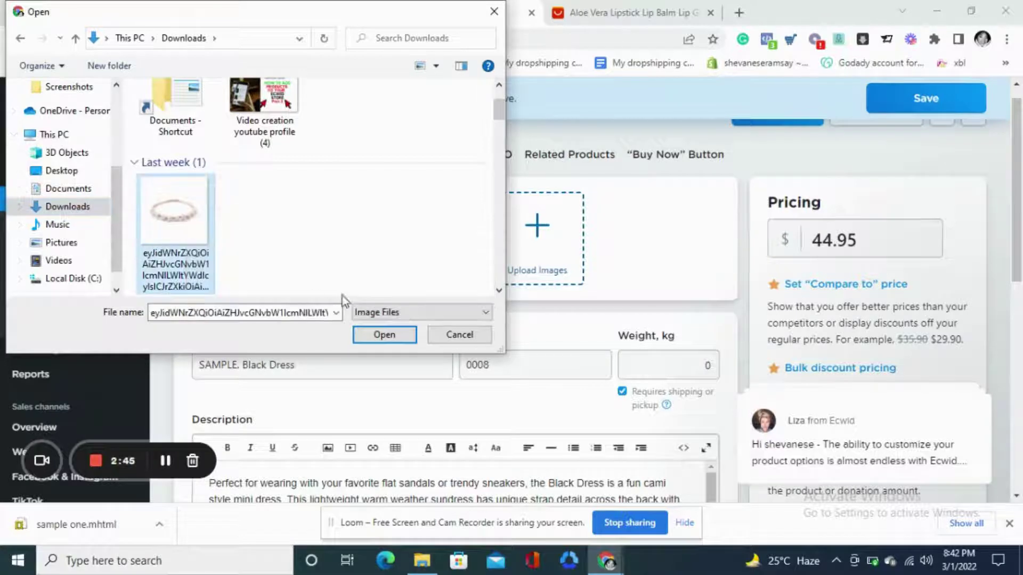
left_click(384, 334)
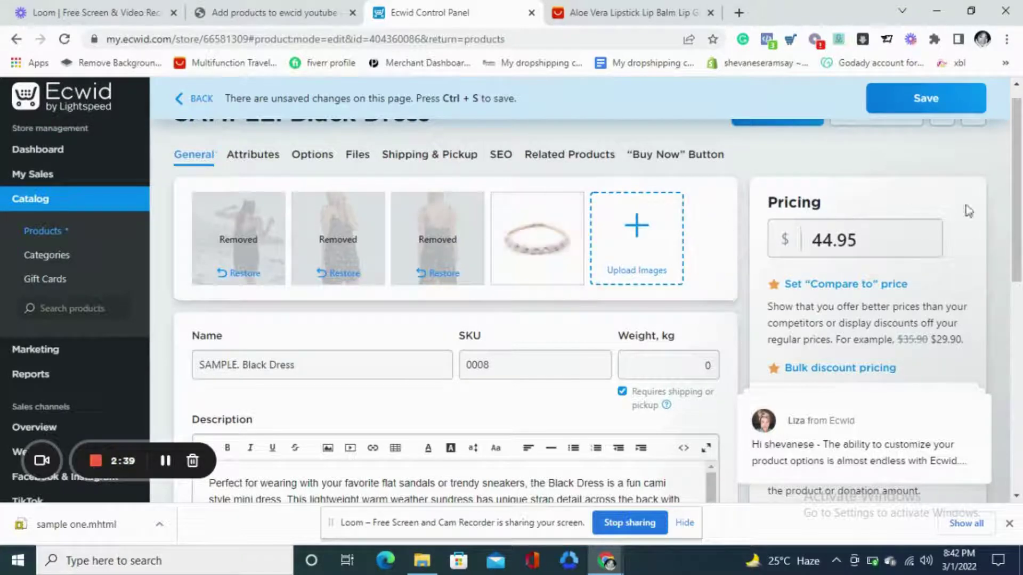
left_click_drag(1016, 207, 1019, 244)
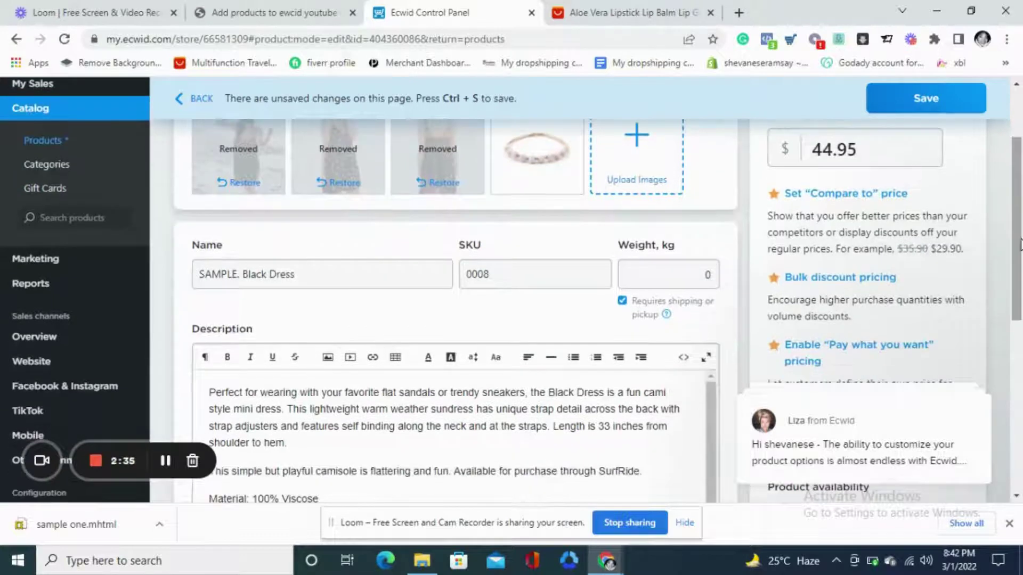
Replace the product name SAMPLE. Black Dress with Sparkle Bracelet
double_click(296, 275)
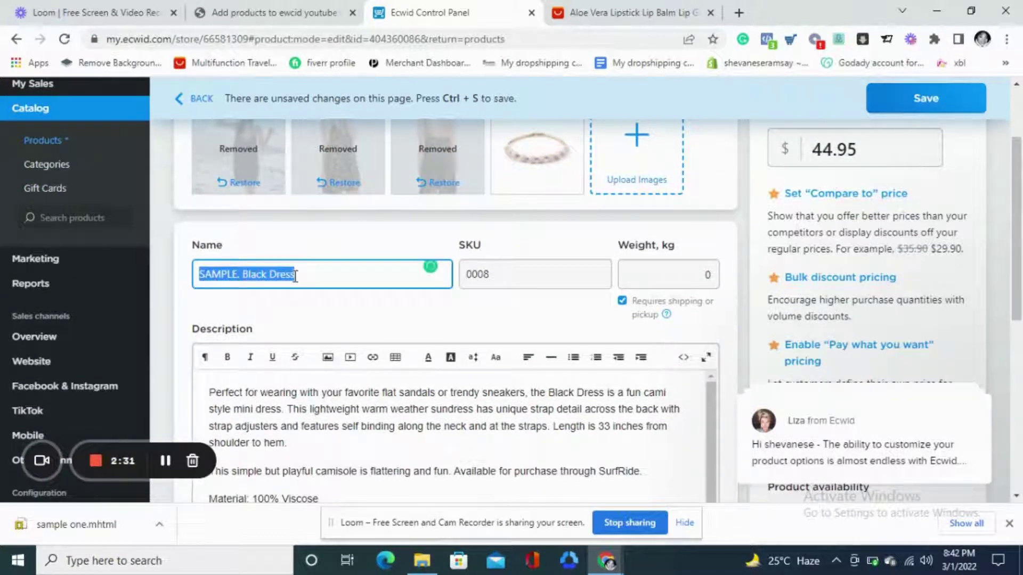
key("BackSpace")
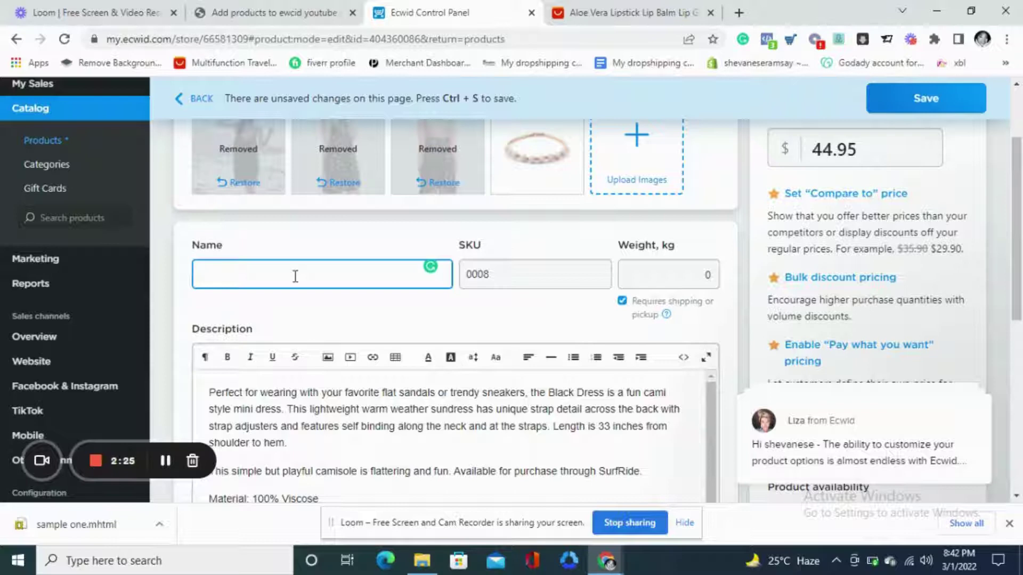
type("Sparkl")
type("e ")
type("Brac")
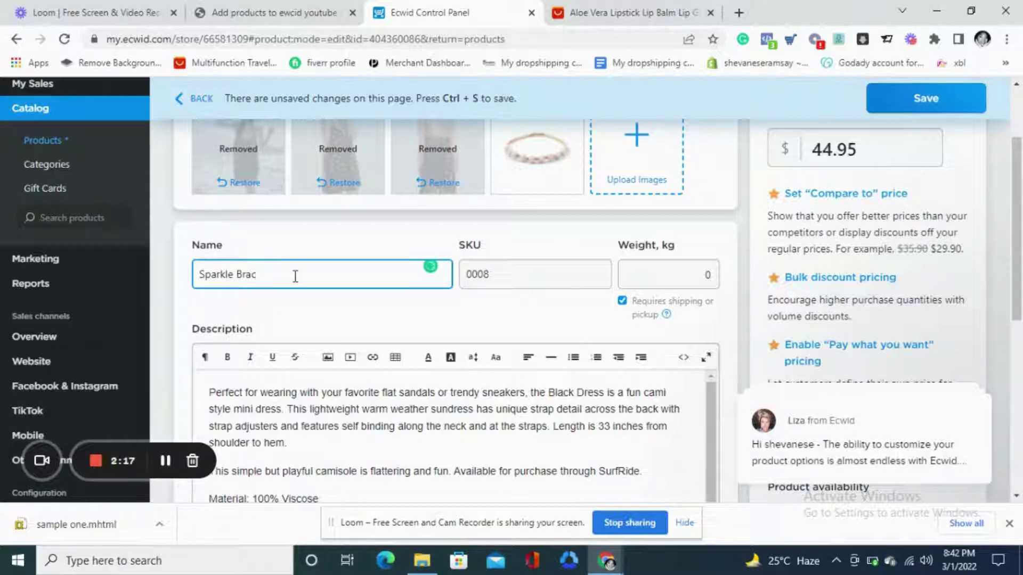
type("elet")
left_click(166, 461)
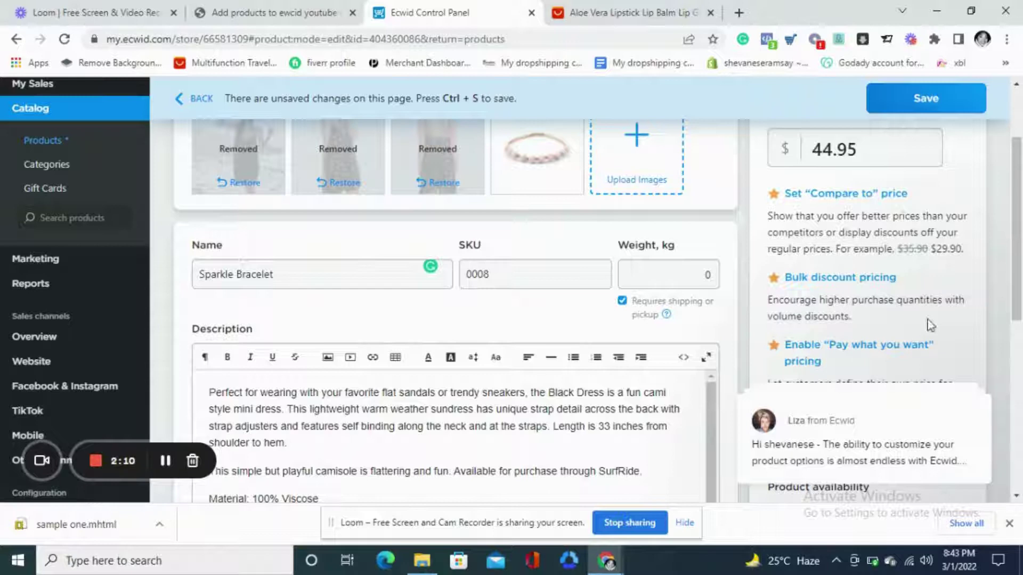
left_click_drag(1015, 280, 1016, 327)
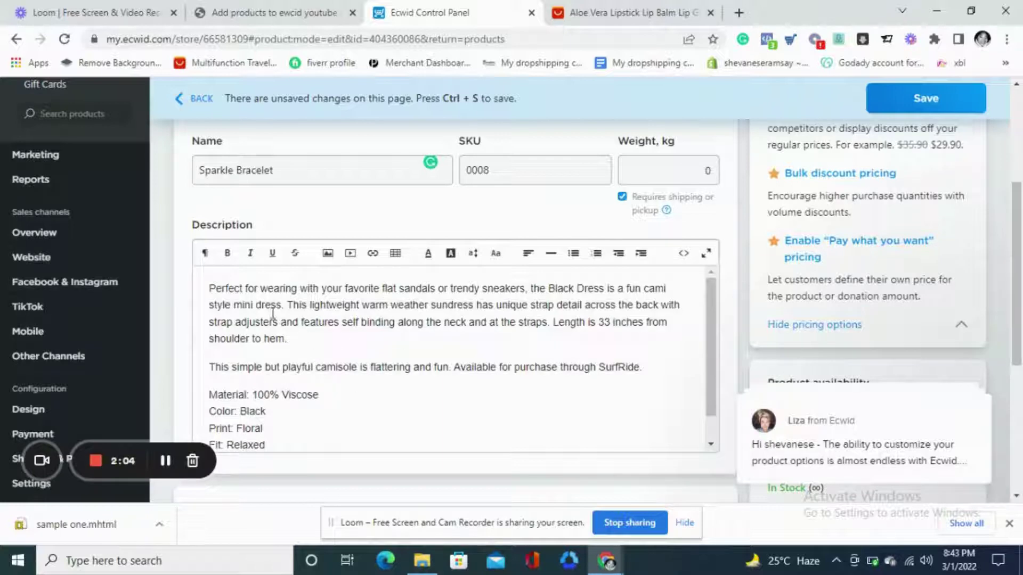
Replace the dress description with 'This is our sparkle bracelet . perfect for an occasion and looks beautiful on the hands.'
left_click_drag(209, 288, 292, 448)
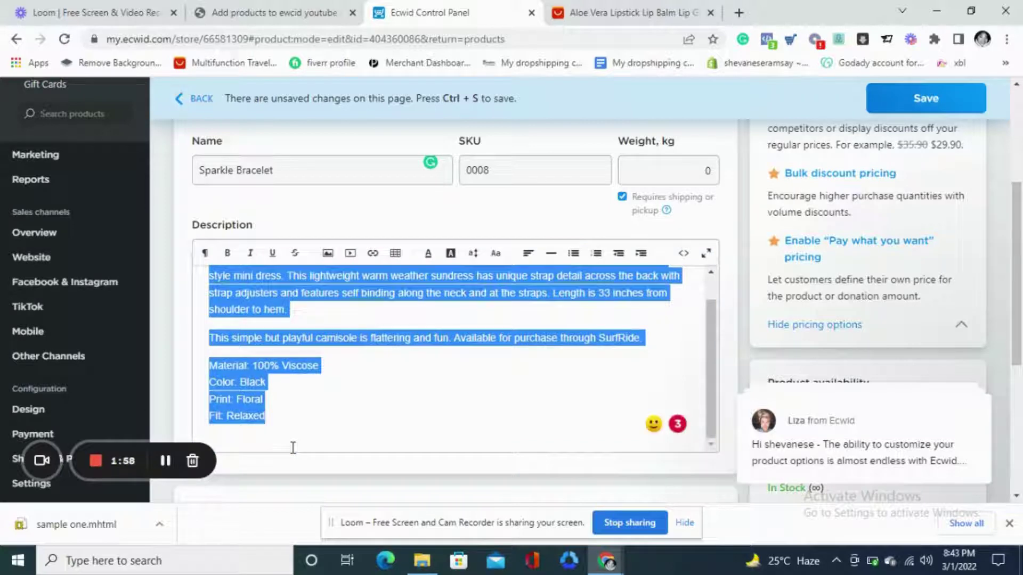
key("BackSpace")
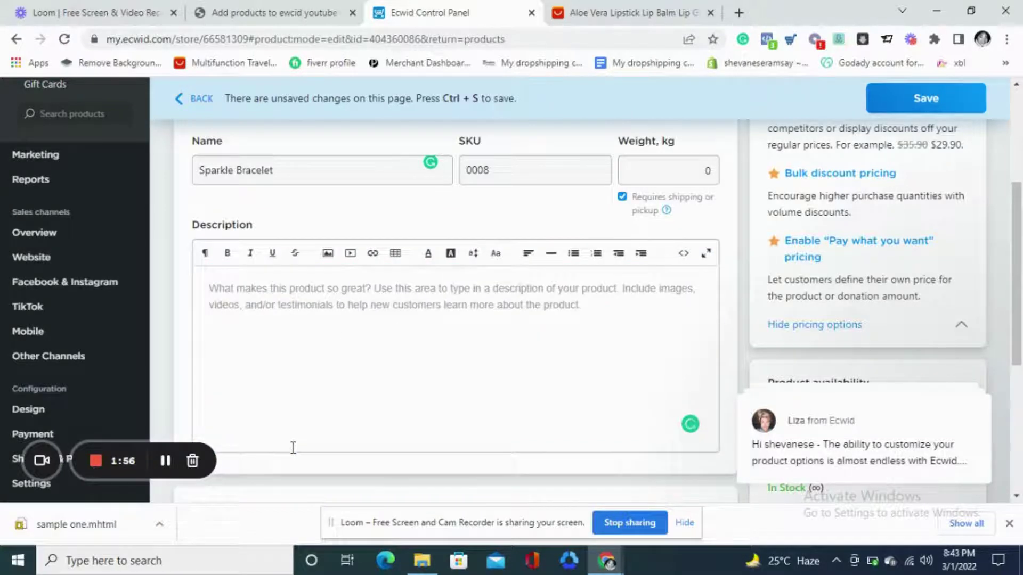
type("This ")
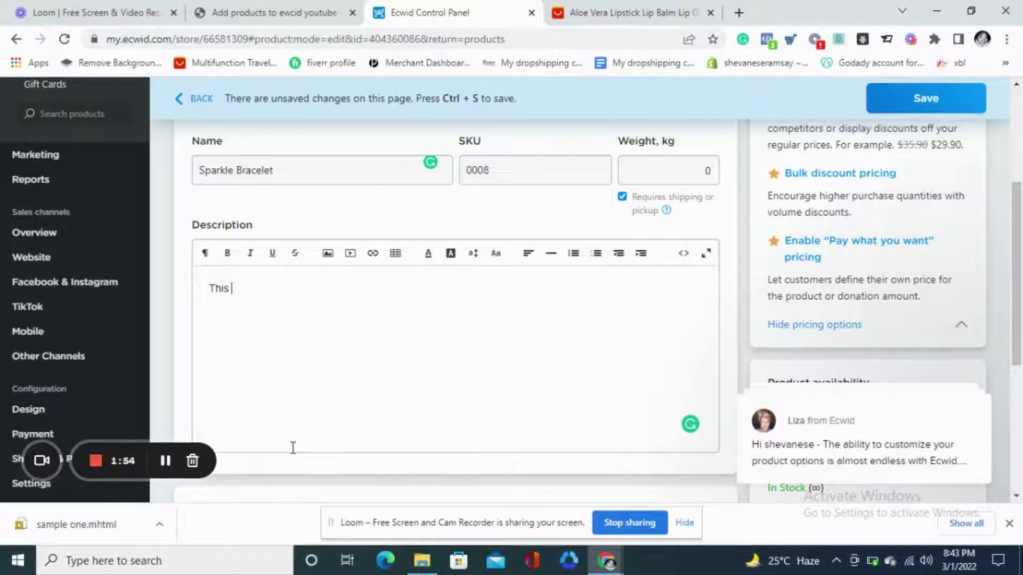
type("is ")
type("our ")
type("spark")
type("le brad")
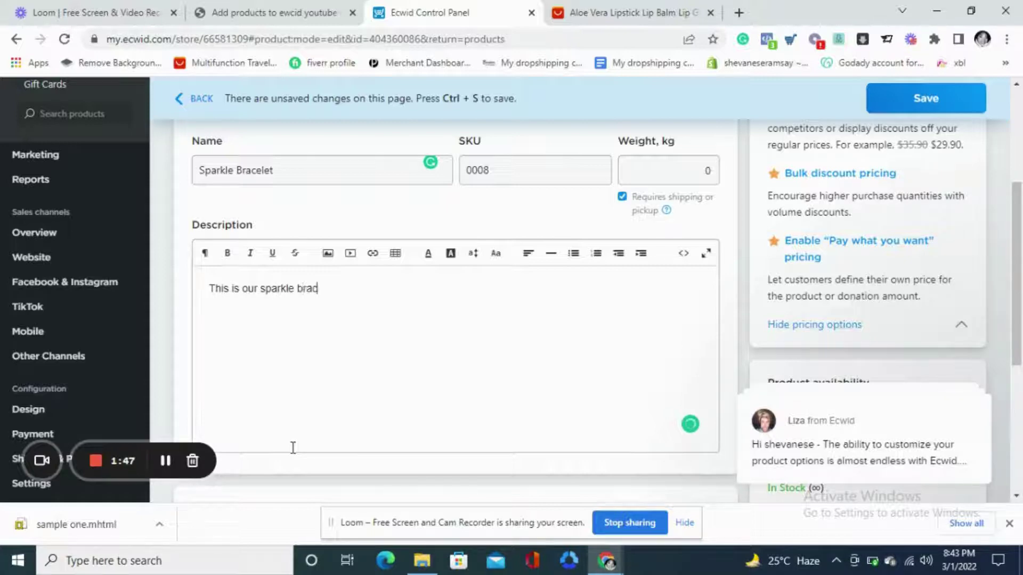
type("elet ")
type(". ")
type("perfect f")
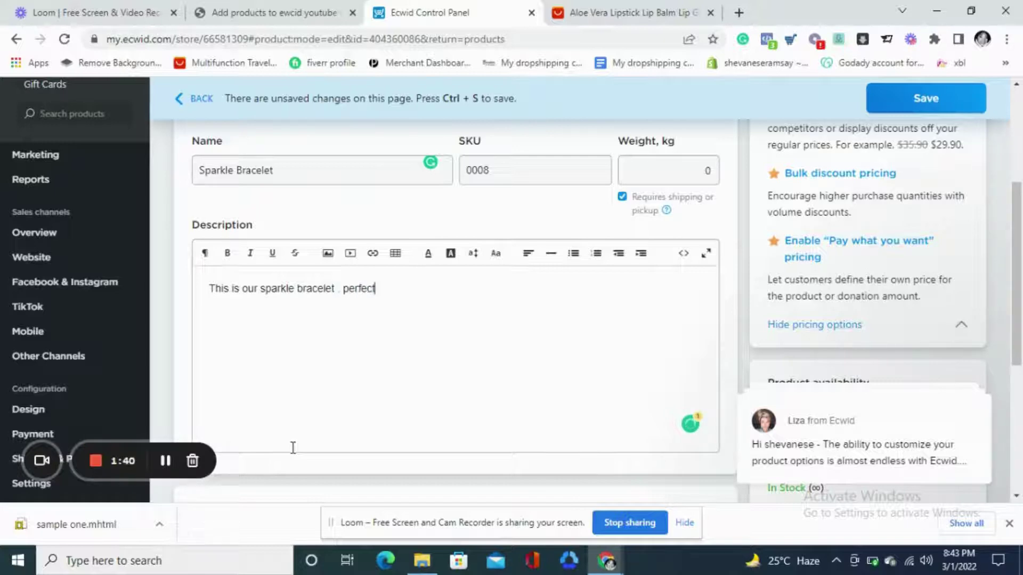
type("or")
type(" an")
left_click(166, 461)
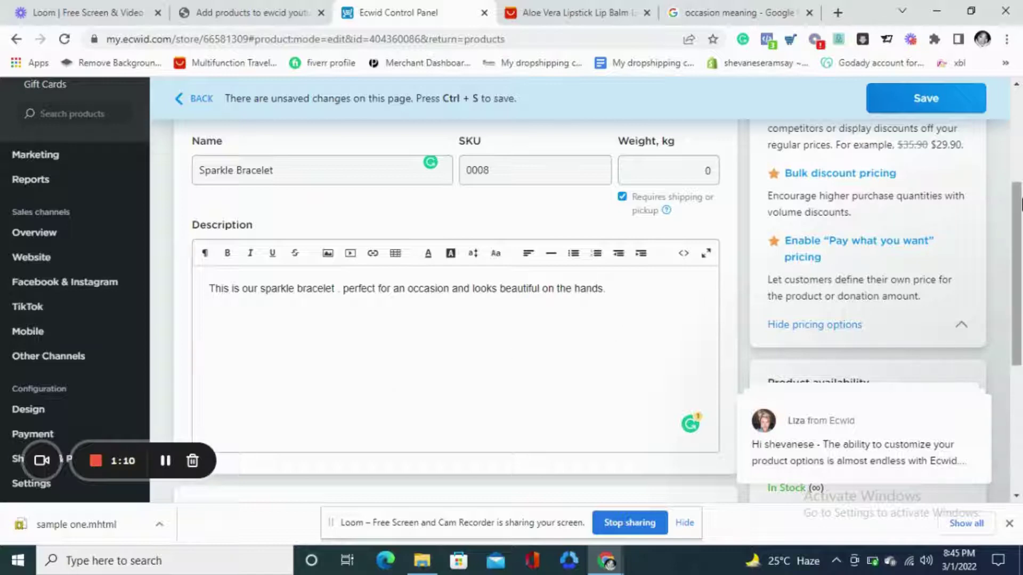
left_click_drag(1017, 204, 1013, 332)
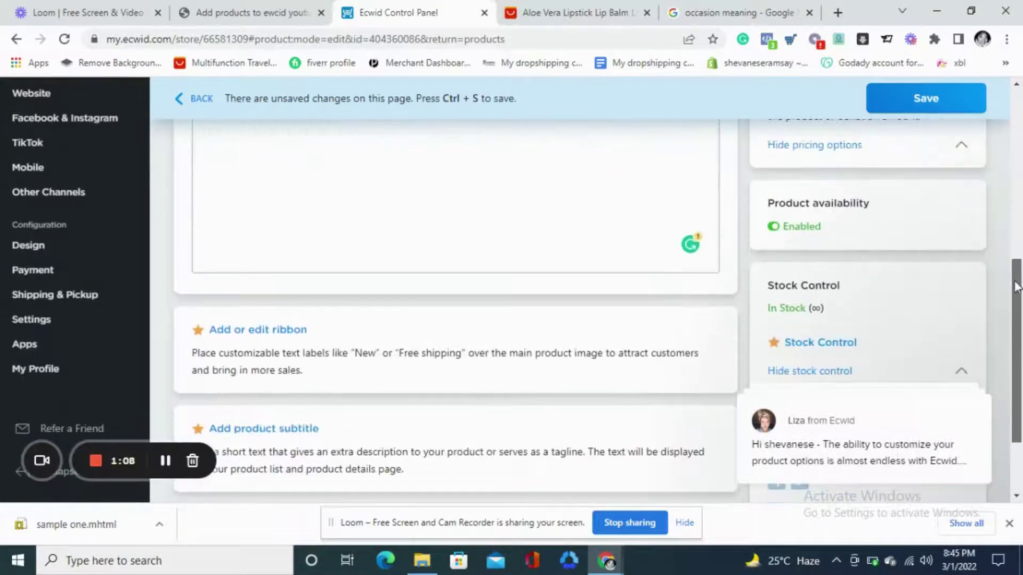
left_click_drag(1013, 332, 1012, 140)
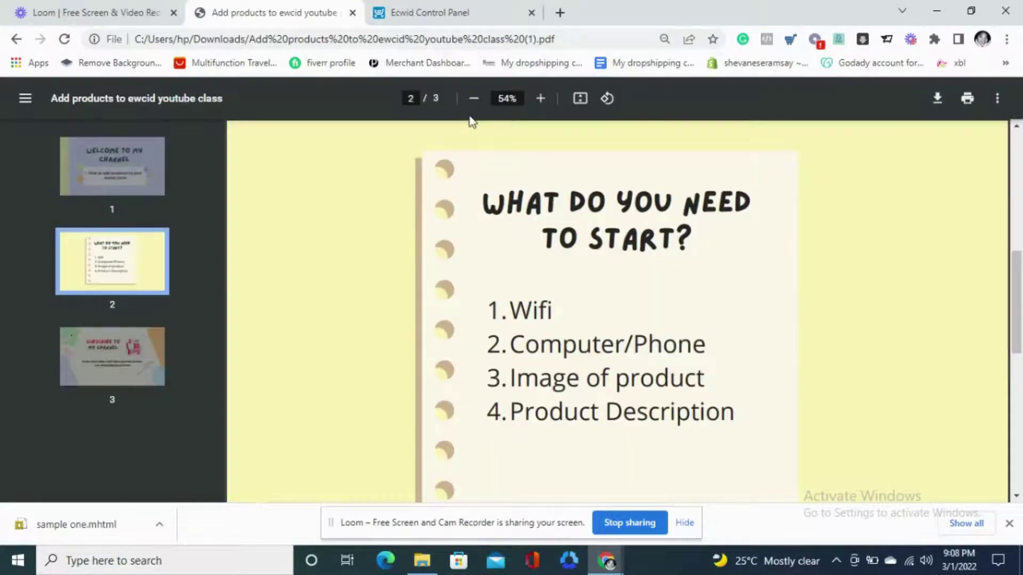
Return to the Sparkle Bracelet editor tab with its price still empty
left_click(445, 13)
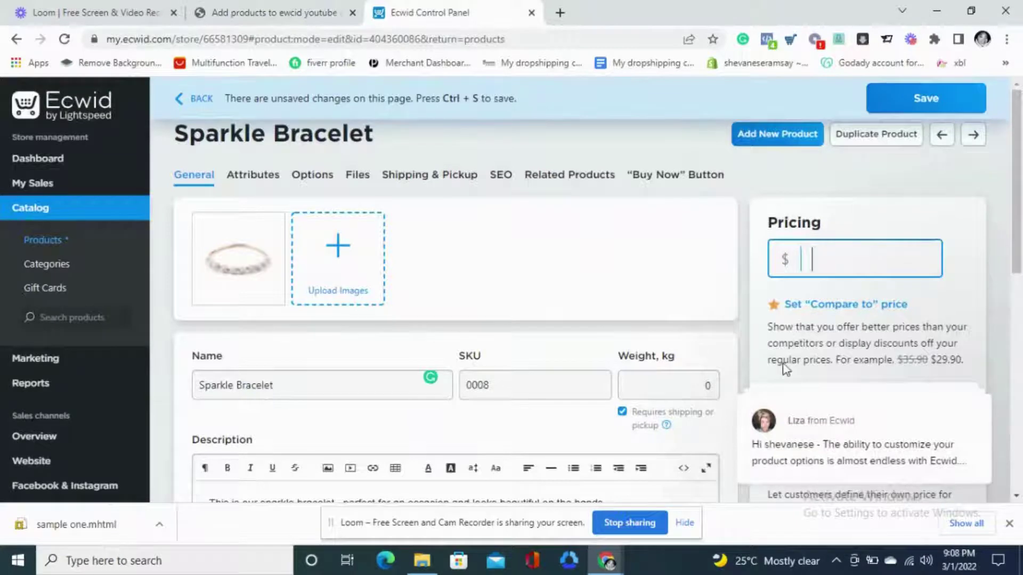
Enter 2000 as the Sparkle Bracelet's price, correcting a mistyped digit
left_click(870, 261)
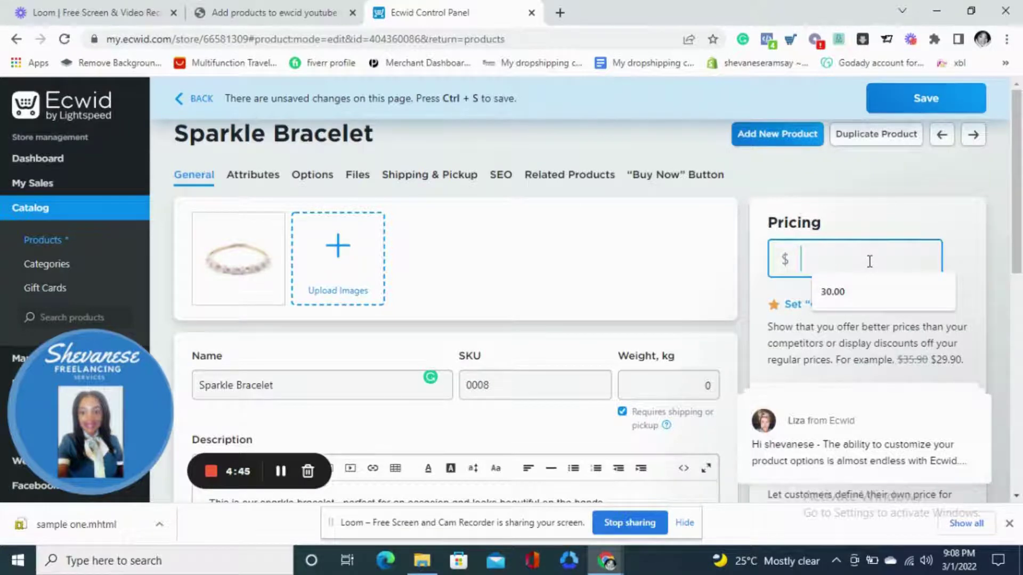
type("3")
key("BackSpace")
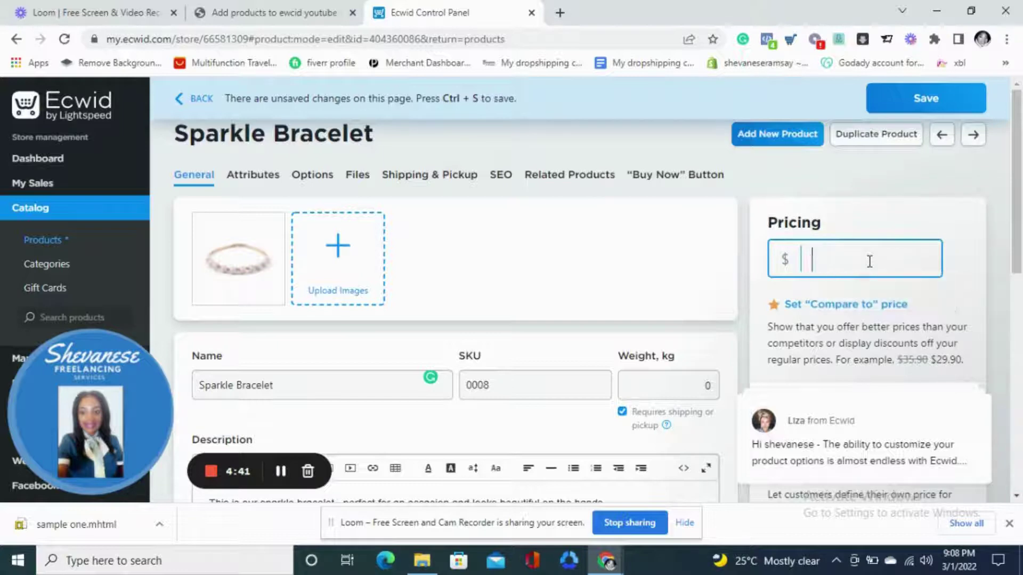
type("200")
type("0")
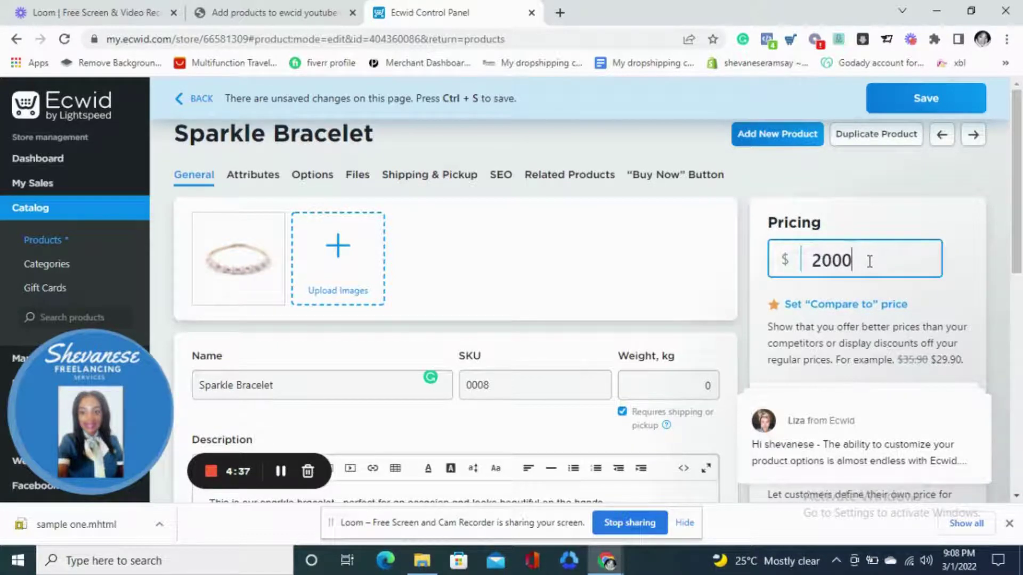
mouse_move(1016, 258)
left_mouse_down()
mouse_move(1013, 302)
mouse_move(1013, 240)
left_mouse_up()
Save the Sparkle Bracelet product at $2000.00
left_click(916, 105)
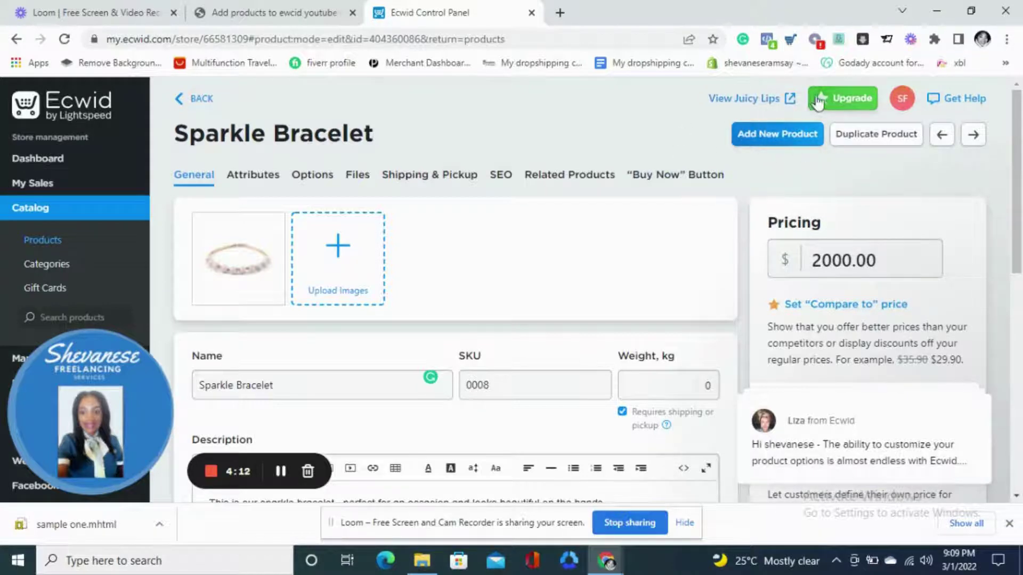
View the Juicy Lips storefront and find Sparkle Bracelet listed at $2 000.00
left_click(753, 104)
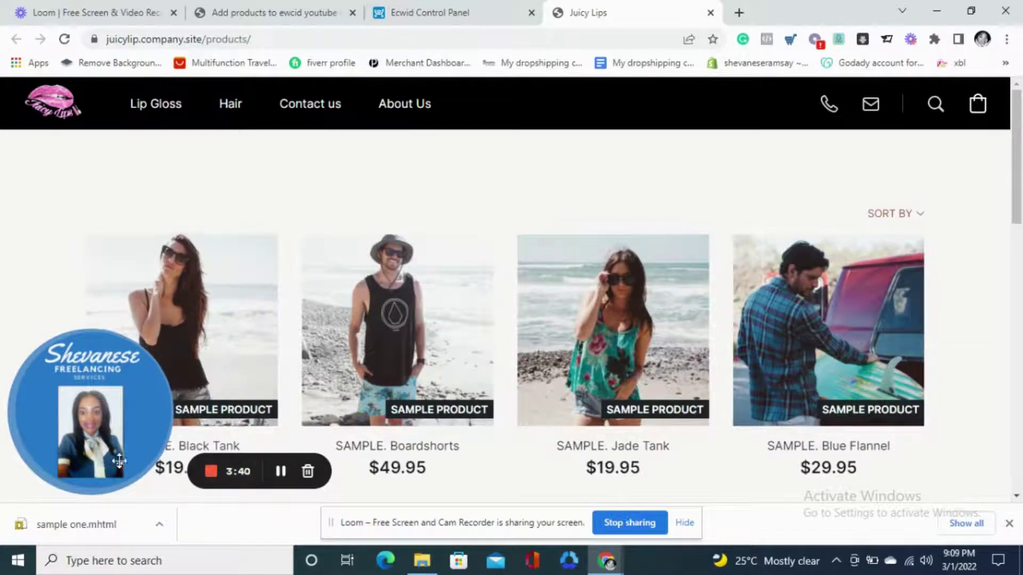
mouse_move(90, 411)
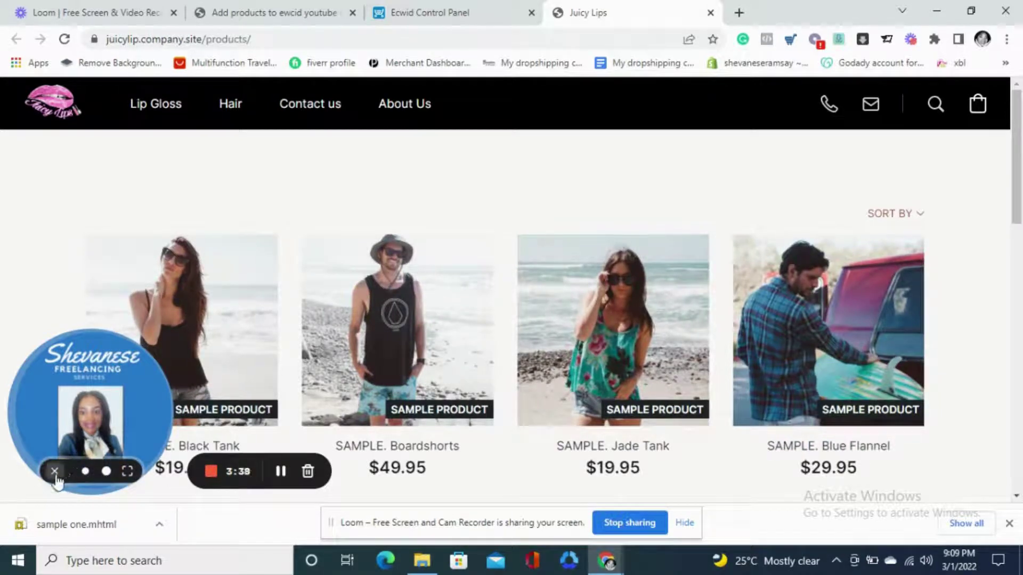
left_click(54, 471)
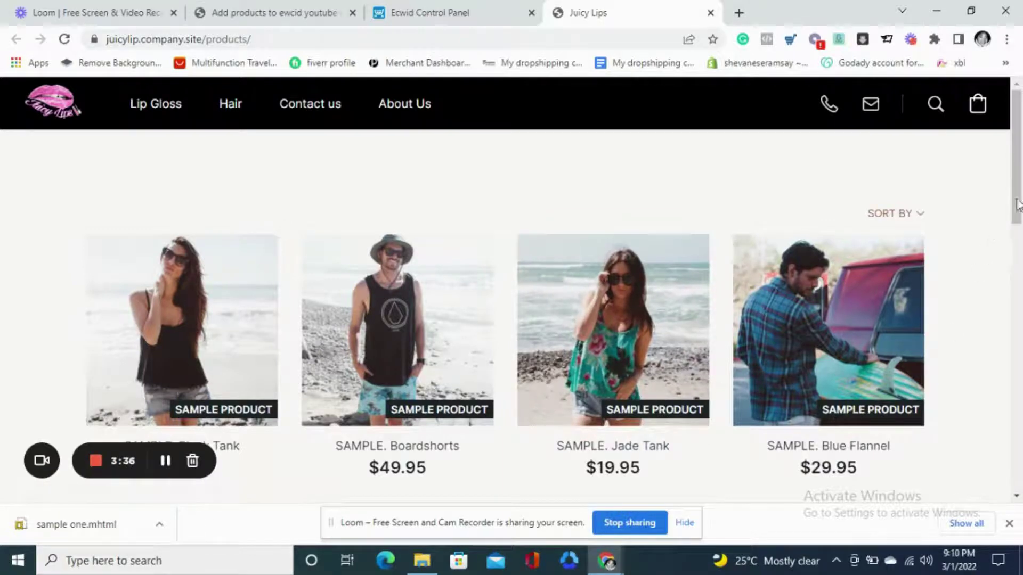
left_click_drag(1016, 192, 1016, 210)
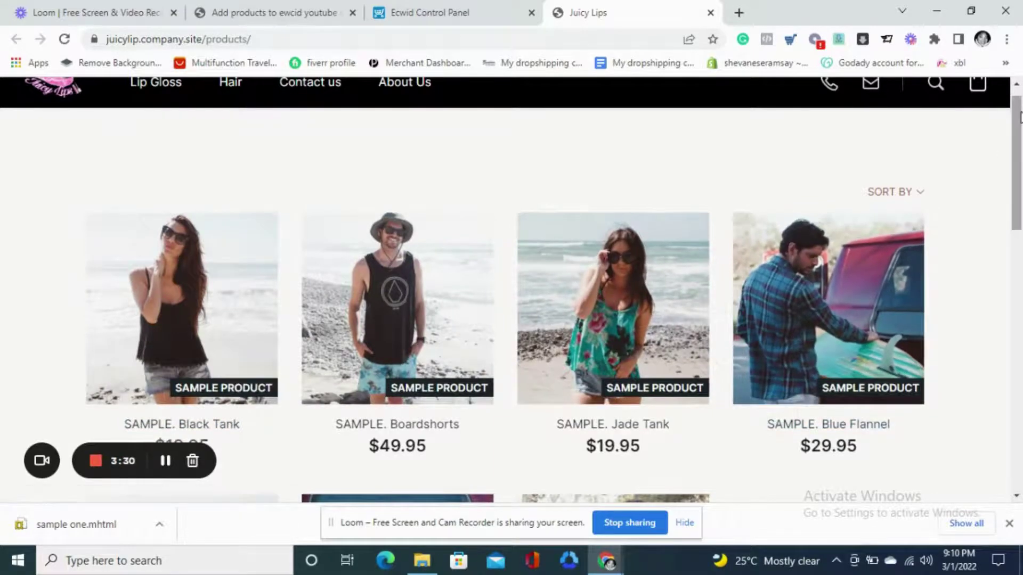
left_click_drag(1016, 115, 1017, 238)
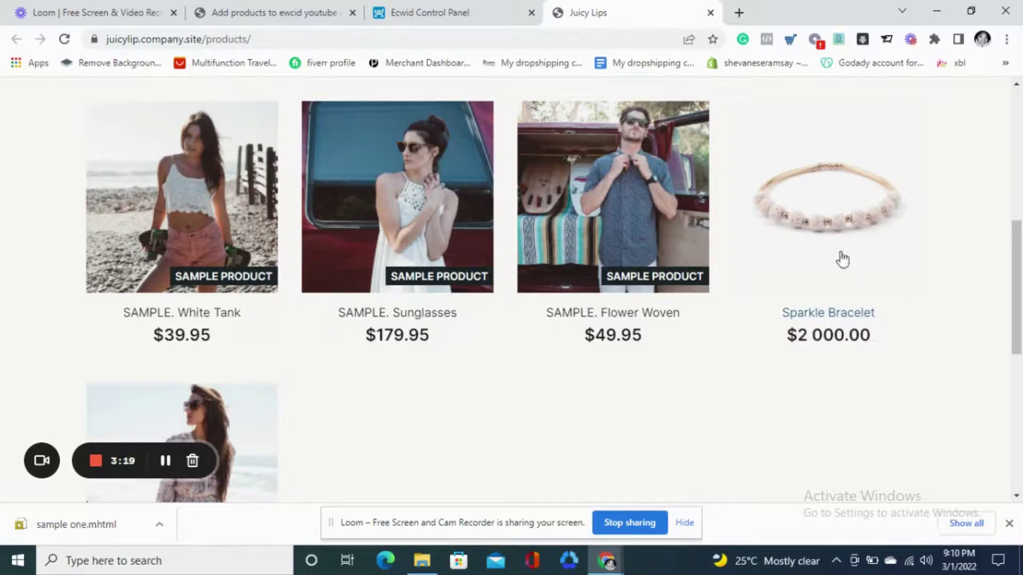
View the Sparkle Bracelet page with its photo, $2,000.00 price and description
left_click(825, 310)
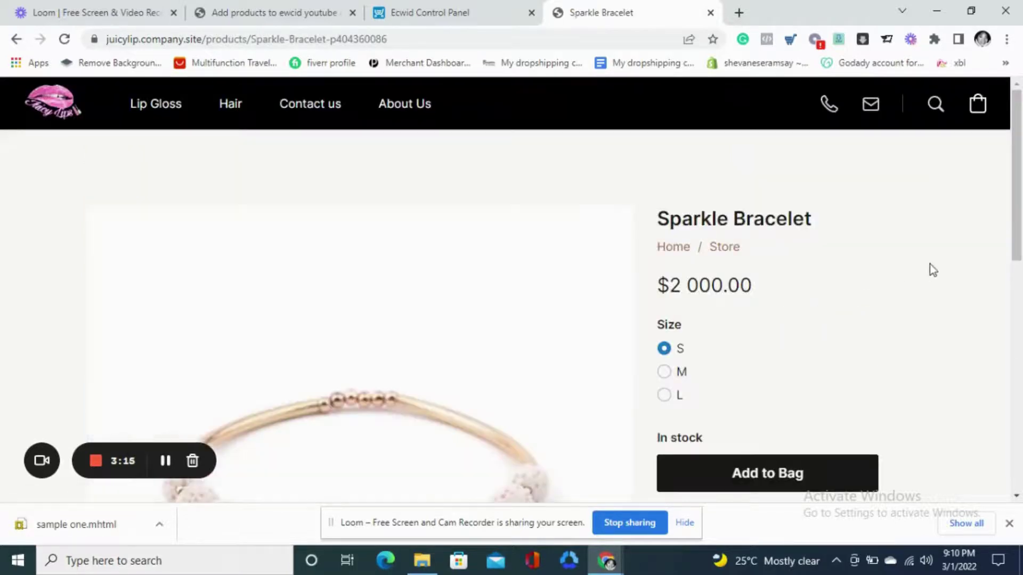
mouse_move(1018, 209)
left_mouse_down()
mouse_move(1019, 336)
mouse_move(1017, 252)
left_mouse_up()
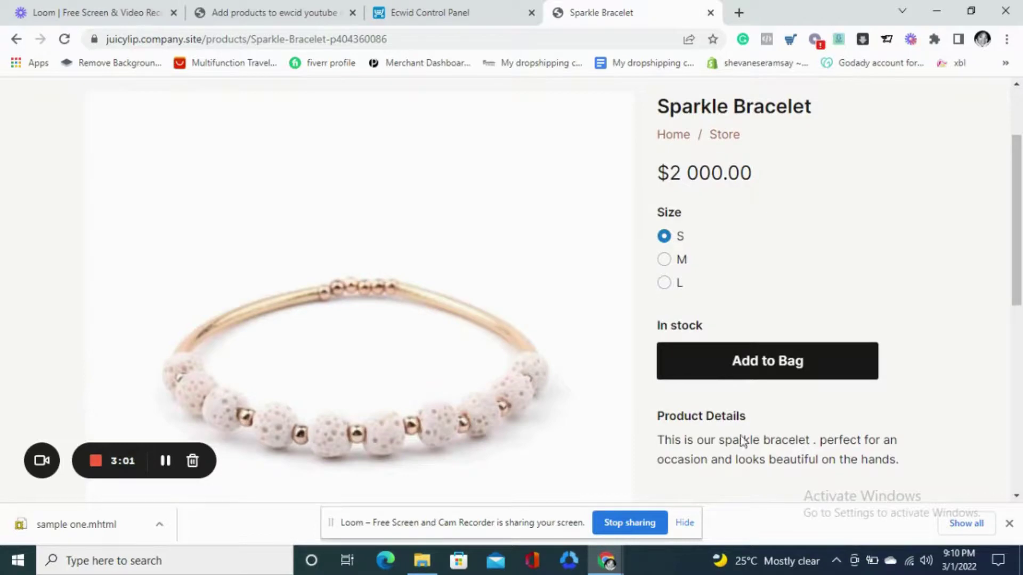
left_click_drag(1016, 291, 1017, 287)
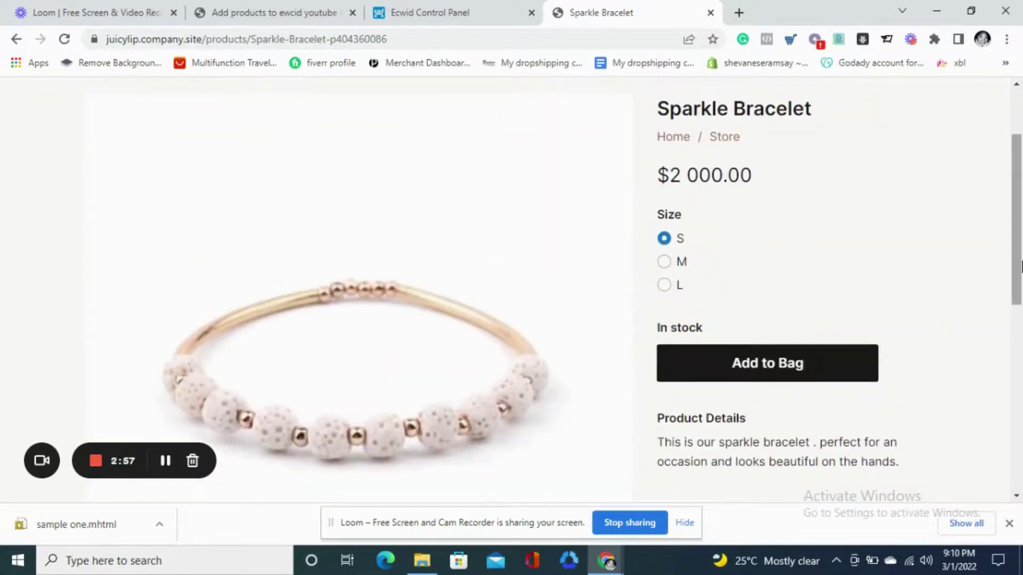
mouse_move(1019, 252)
left_mouse_down()
mouse_move(1018, 285)
mouse_move(1018, 199)
left_mouse_up()
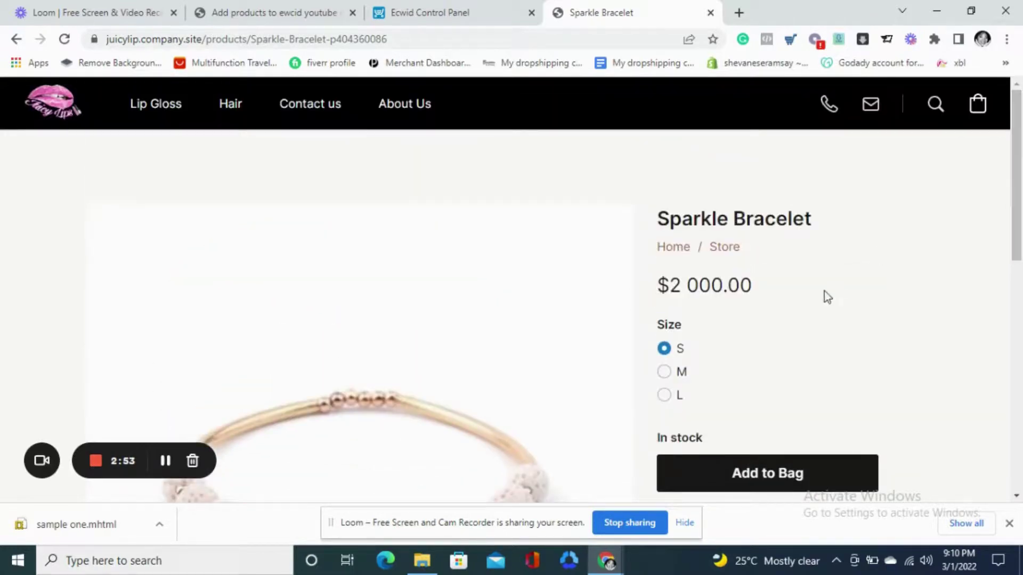